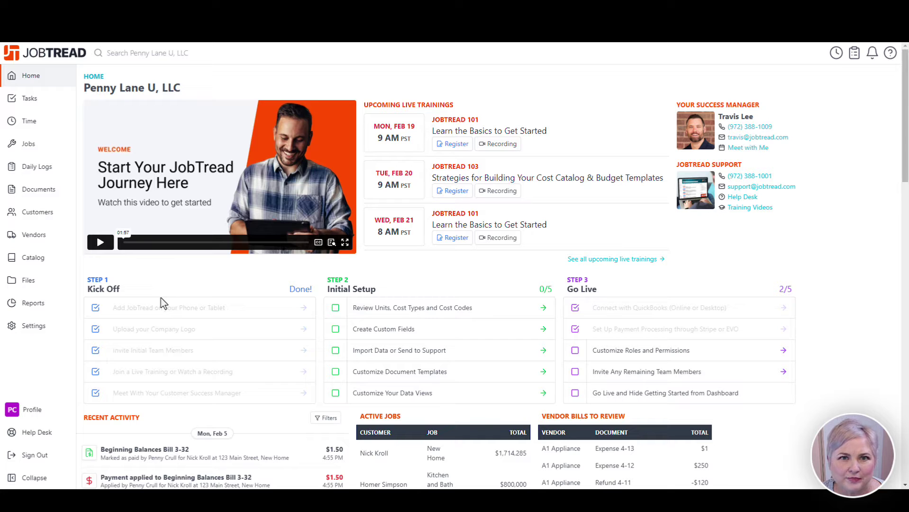
- Open the Cost Items catalog and scroll down toward the 06.2 Framing Materials row
click(34, 259)
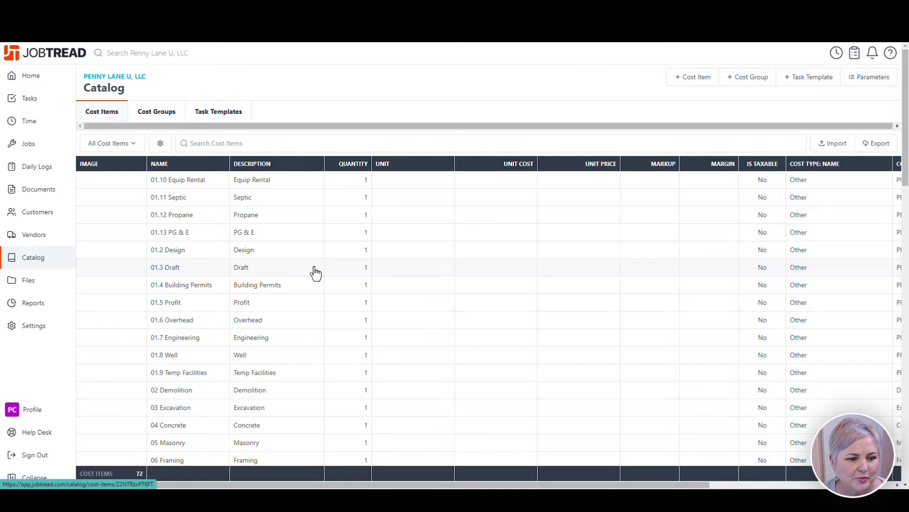
scroll(316, 272, down, 3)
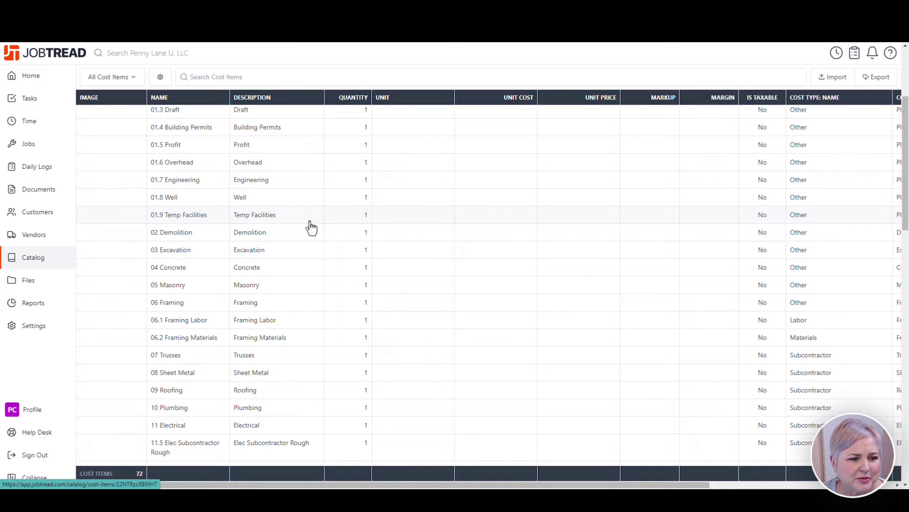
- Open the 06.2 Framing Materials cost item to show its code and Materials cost type
click(307, 340)
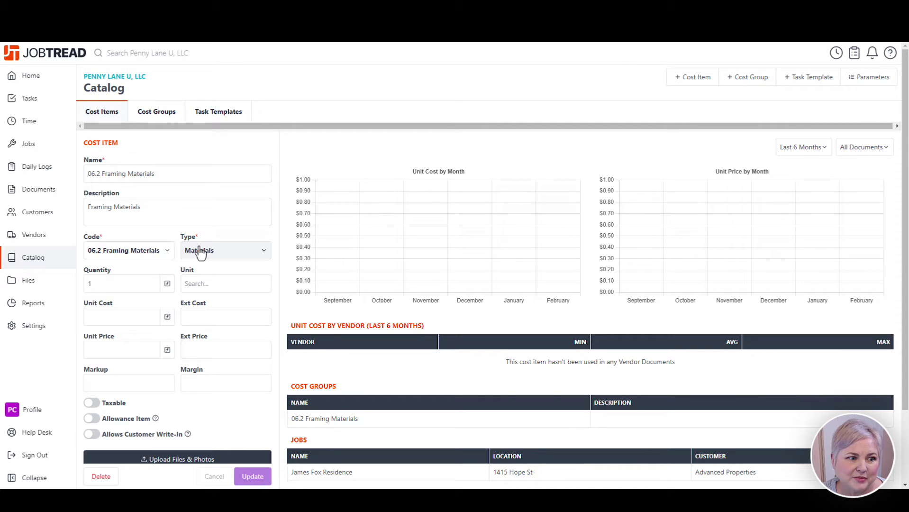
- Show the Job Costing settings down to the Labor, Materials, Other and Subcontractor cost types
click(26, 334)
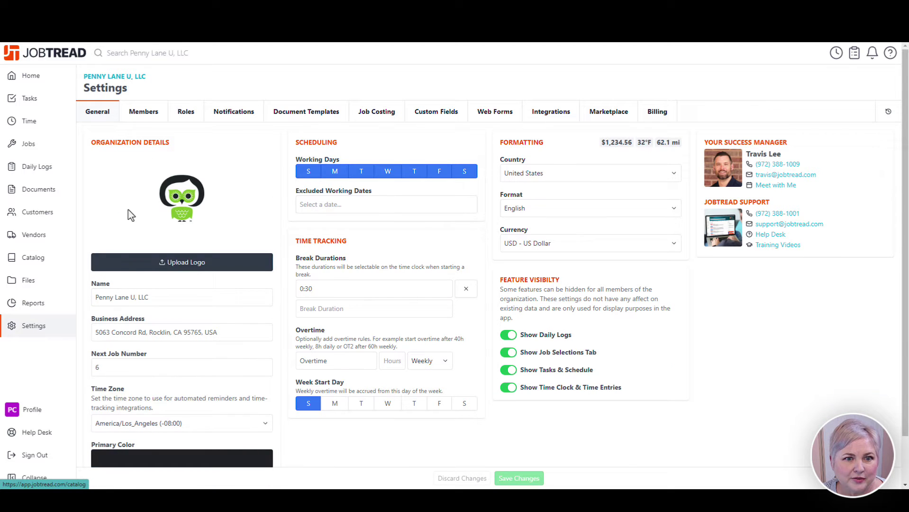
click(388, 112)
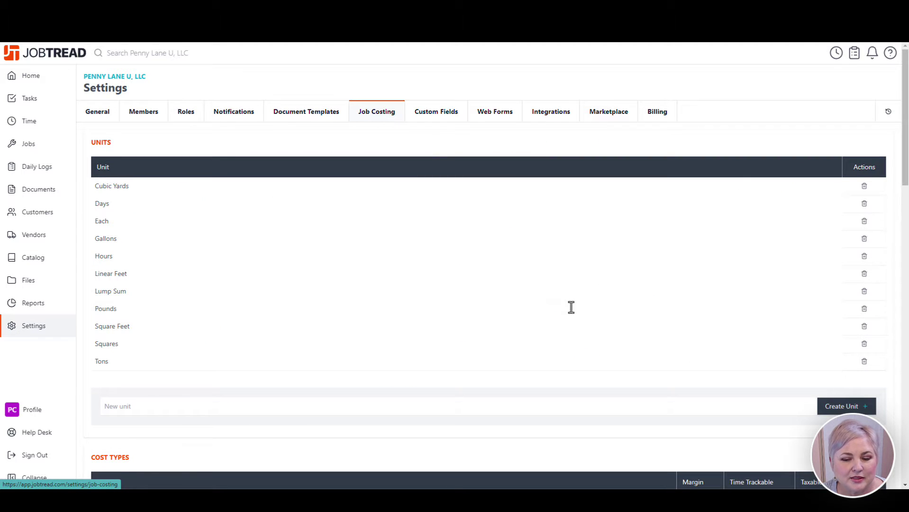
scroll(572, 301, down, 3)
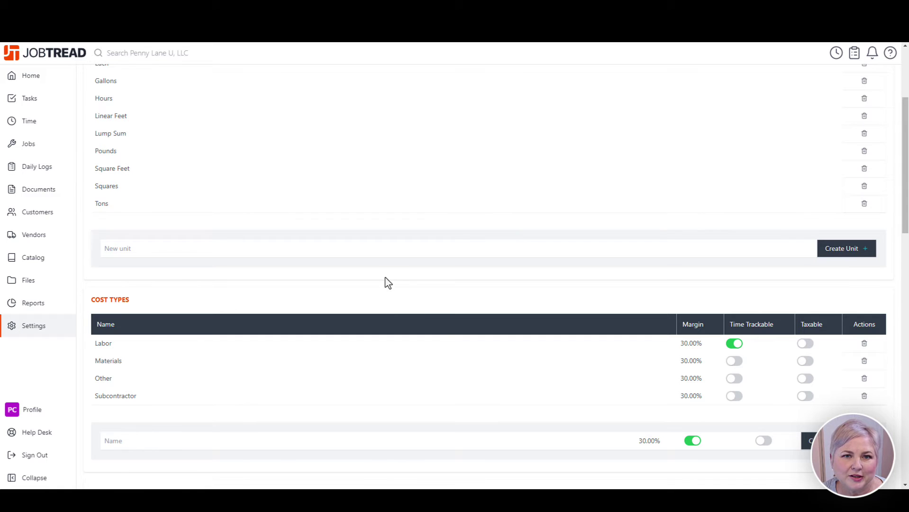
- Go from the Integrations settings to the QuickBooks Online Products/Services Mapping page
click(40, 333)
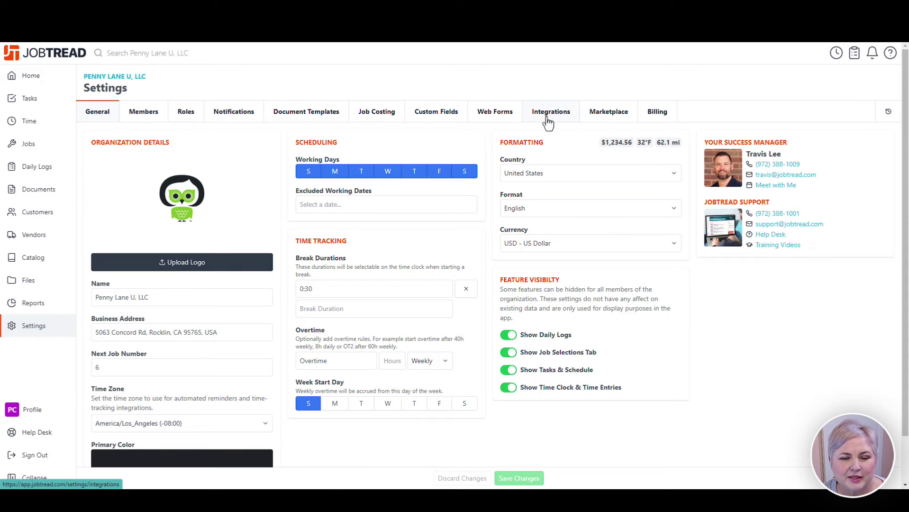
click(548, 122)
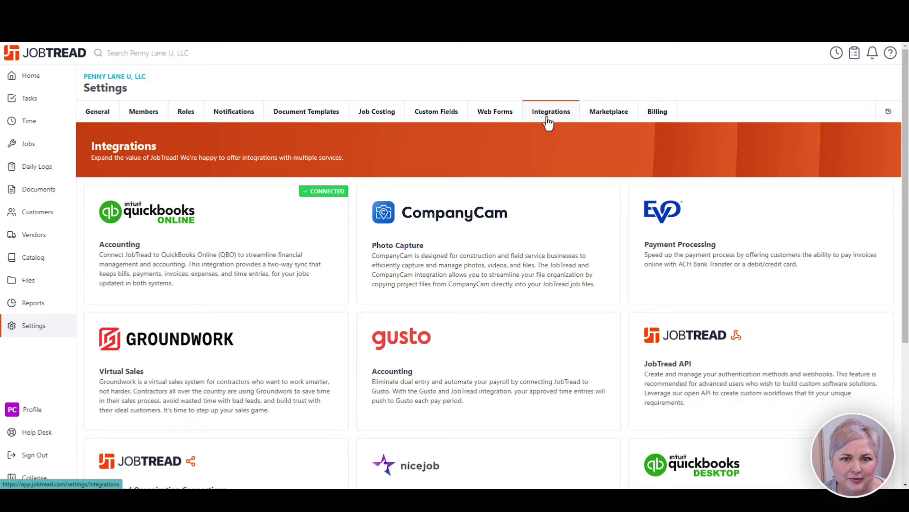
click(234, 248)
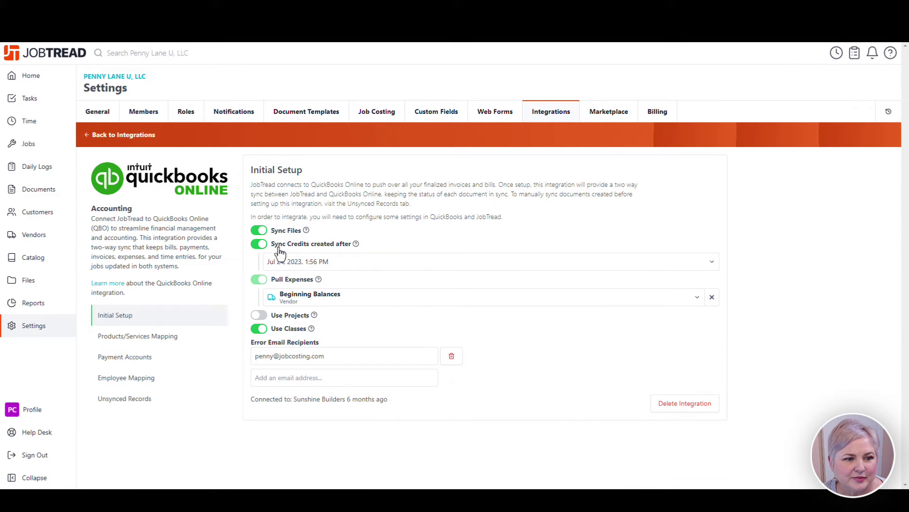
click(151, 347)
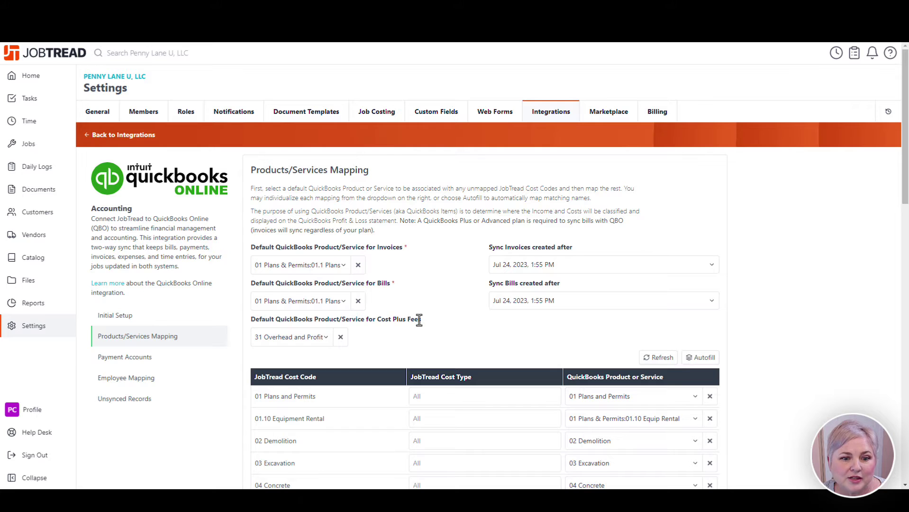
drag(420, 319, 380, 319)
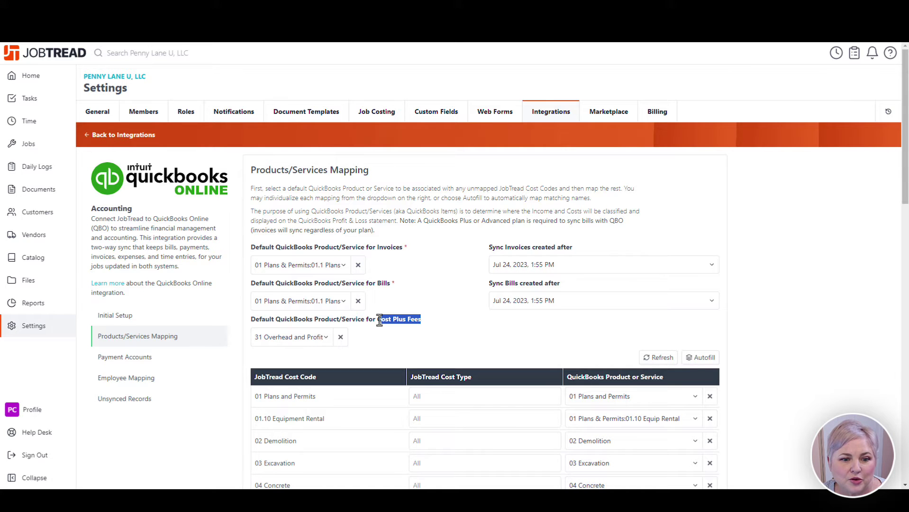
scroll(445, 330, down, 6)
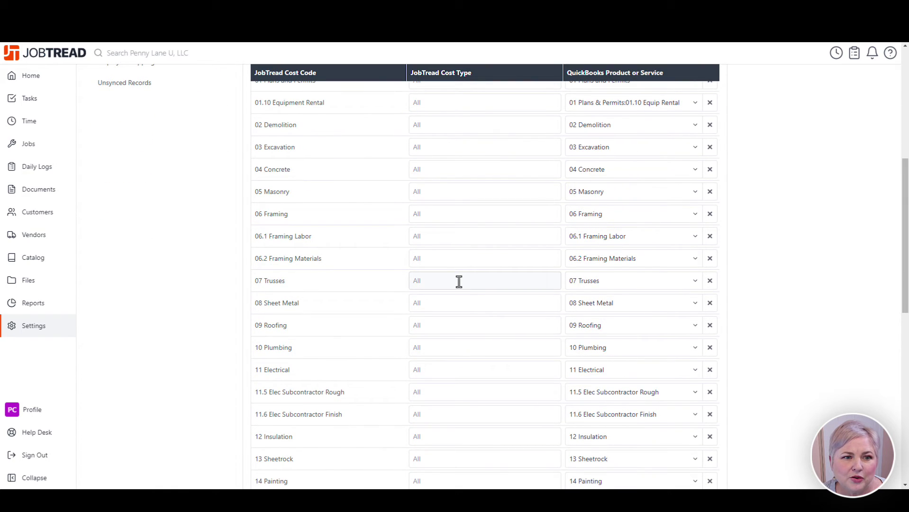
scroll(458, 281, up, 3)
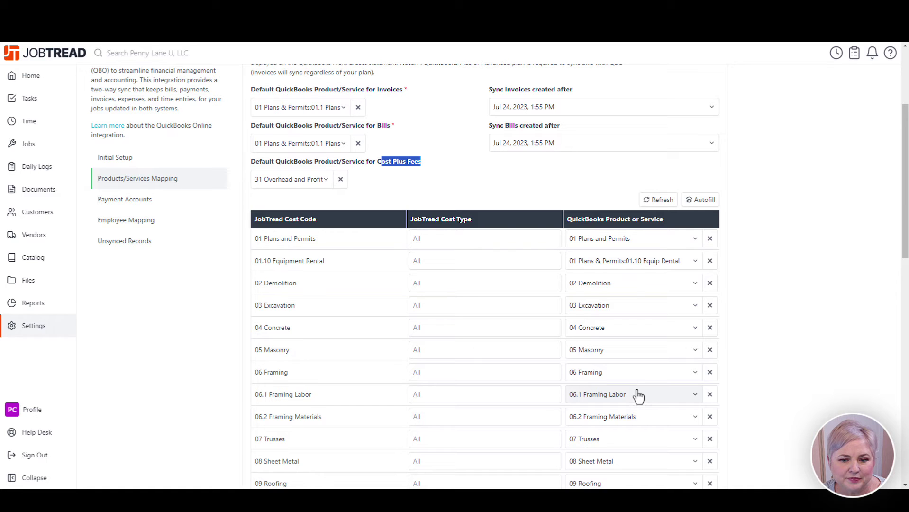
scroll(639, 396, down, 3)
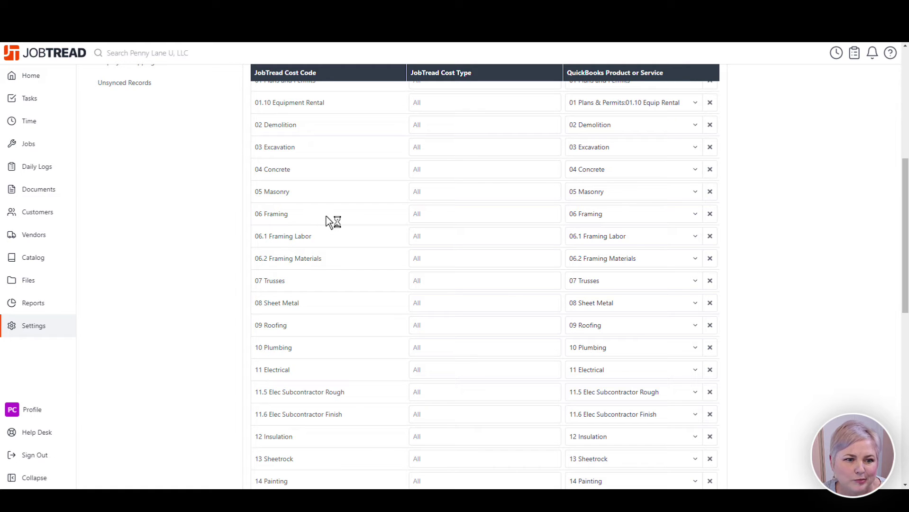
- Split the 06 Framing mapping into a Labor row and a Materials row
click(450, 218)
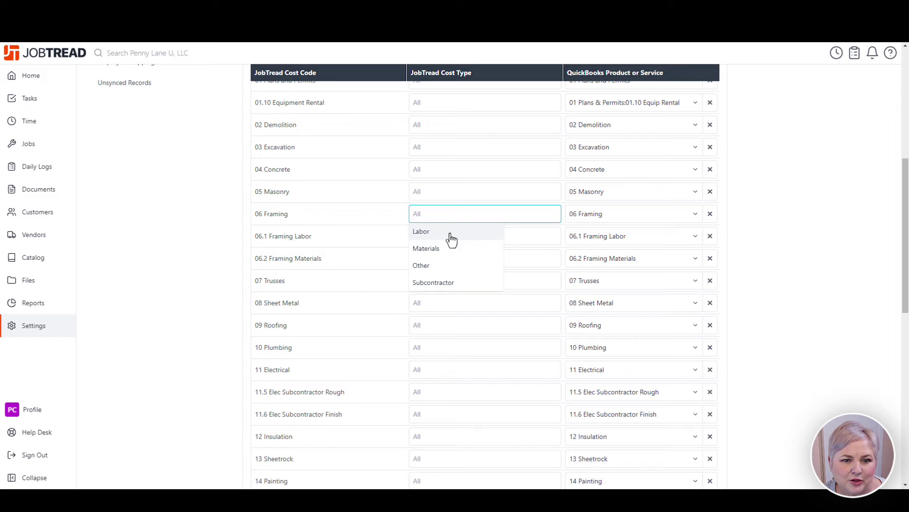
click(451, 239)
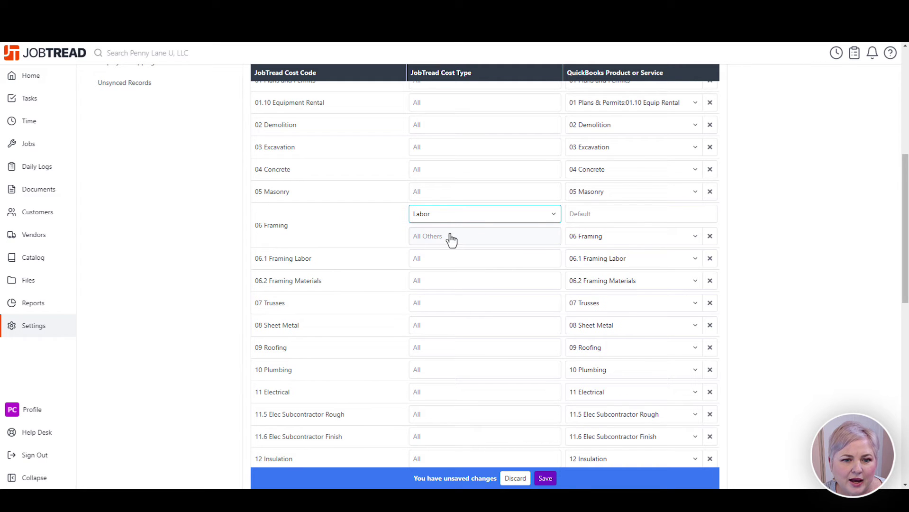
click(448, 236)
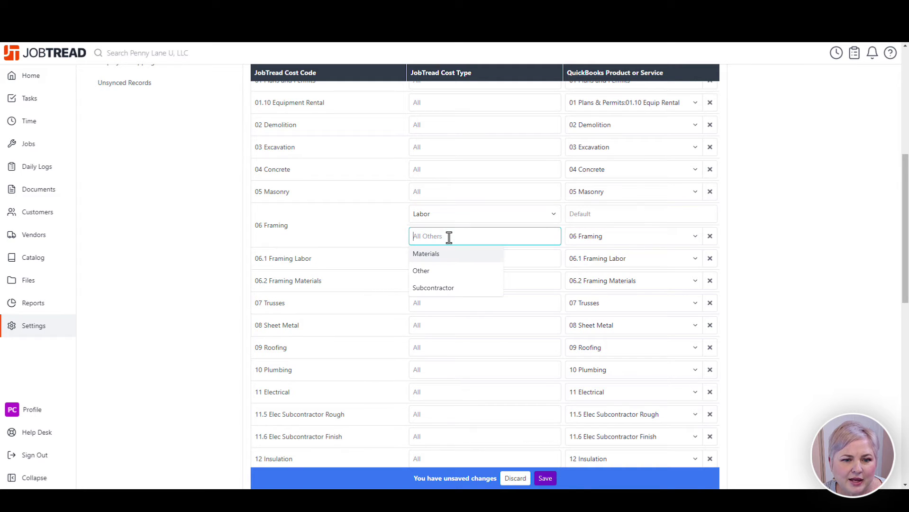
click(443, 273)
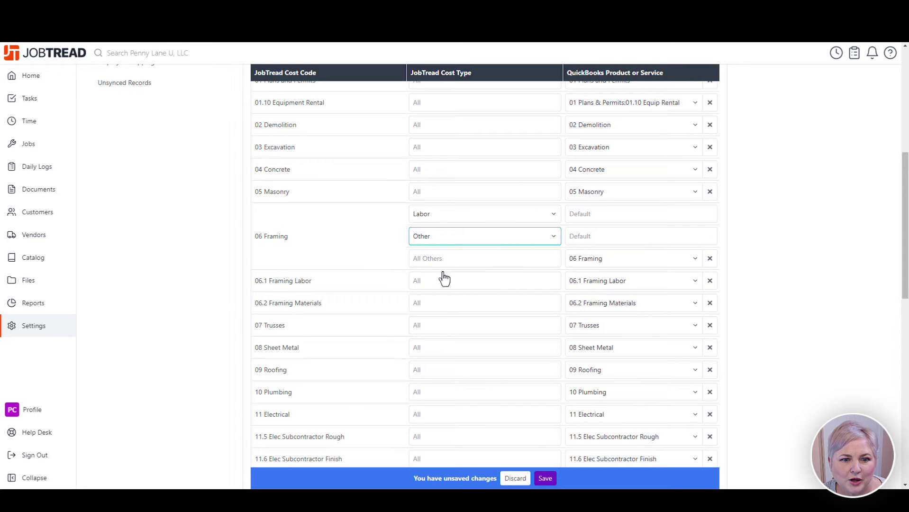
click(450, 239)
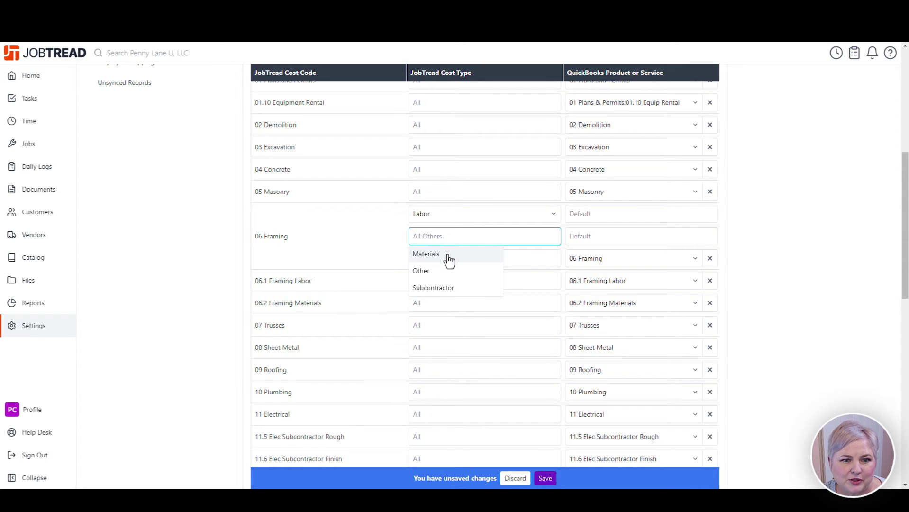
click(449, 256)
- Map the Framing Labor cost type to the 06.1 Framing Labor item
click(612, 214)
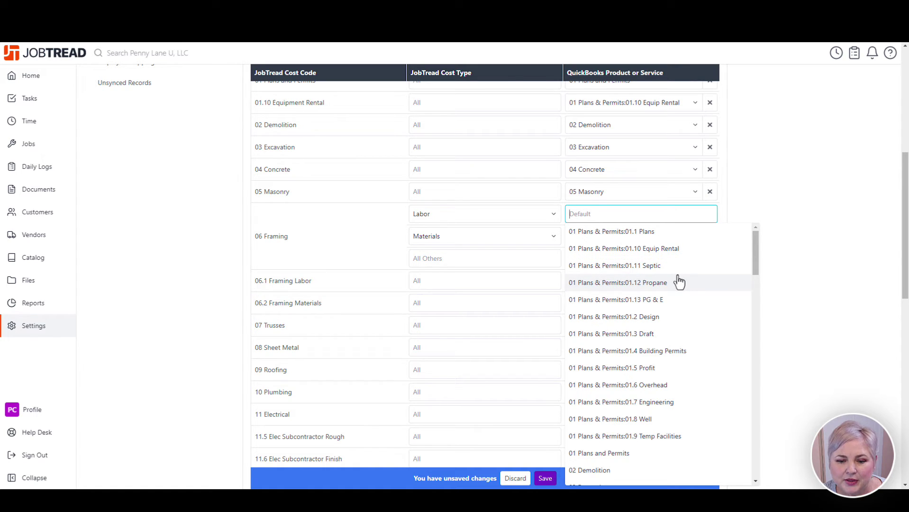
scroll(679, 282, down, 3)
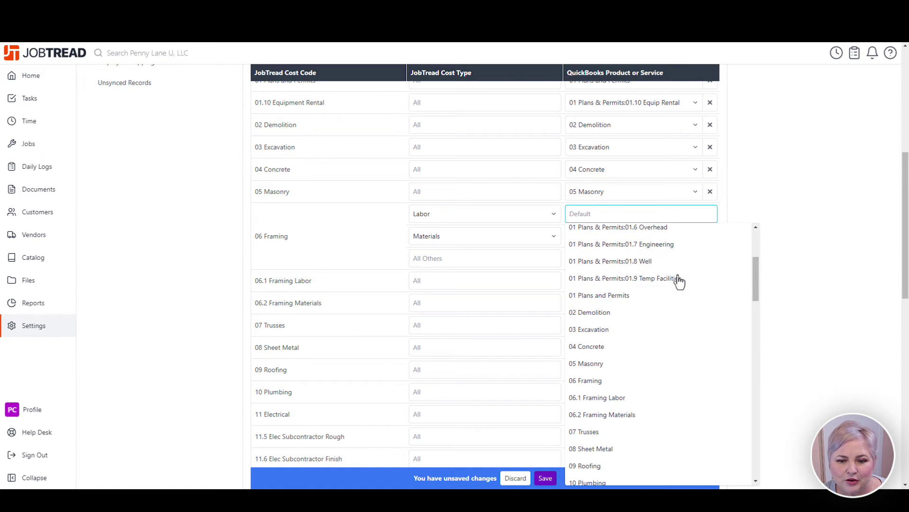
click(633, 402)
- Search '06.' and map the Framing Materials row to 06.2 Framing Materials
click(579, 235)
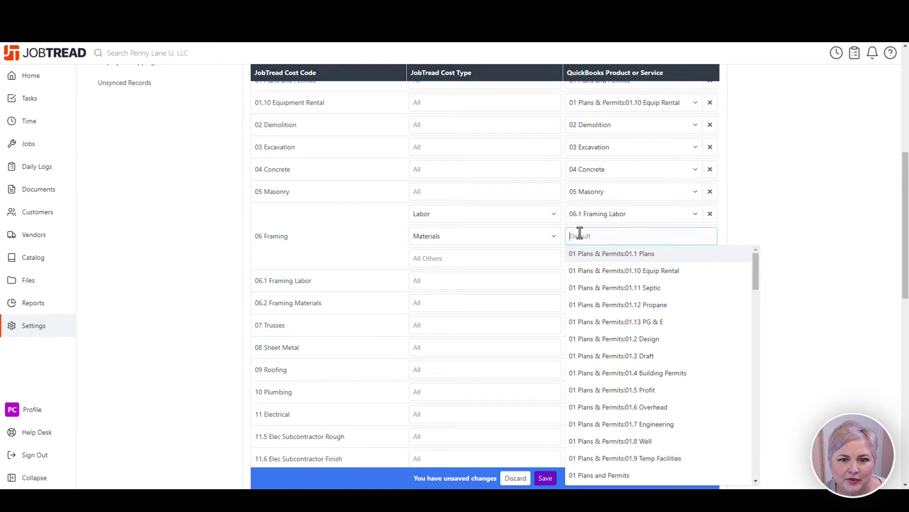
scroll(608, 307, down, 2)
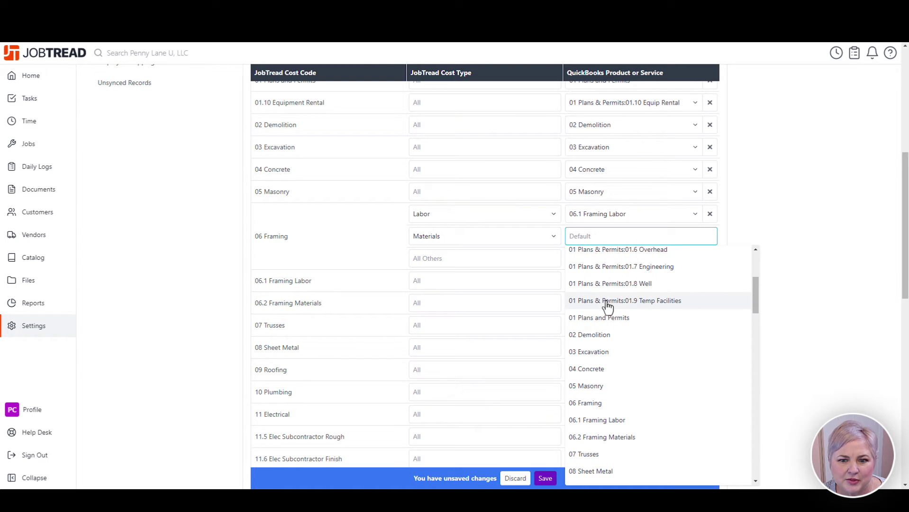
scroll(610, 306, down, 3)
scroll(611, 308, down, 3)
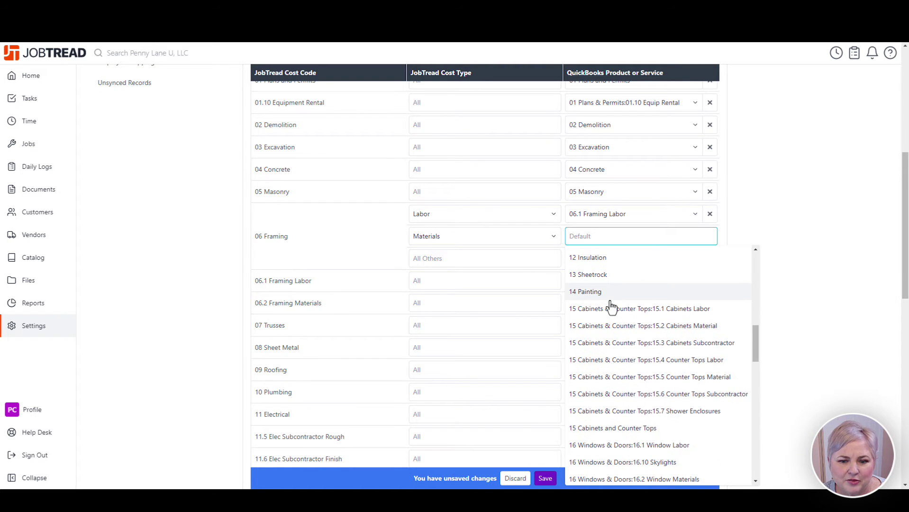
scroll(612, 307, down, 3)
scroll(611, 307, up, 3)
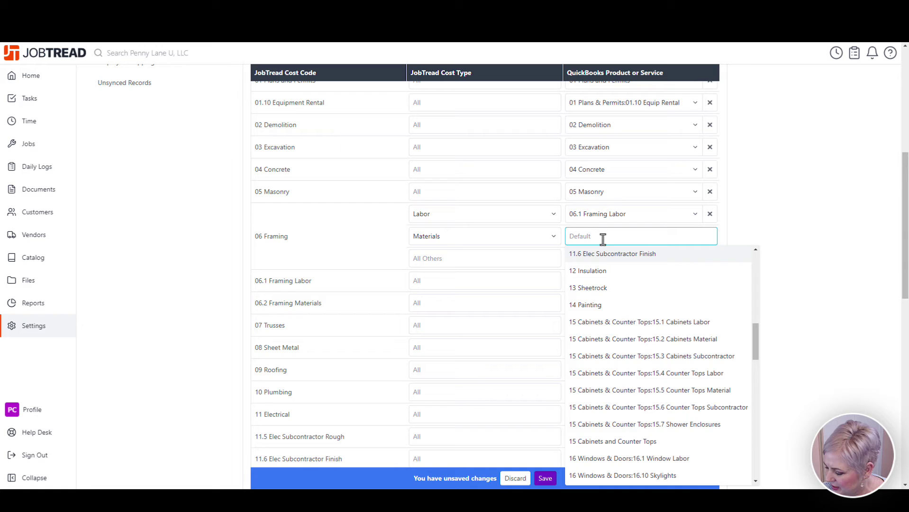
text(06.)
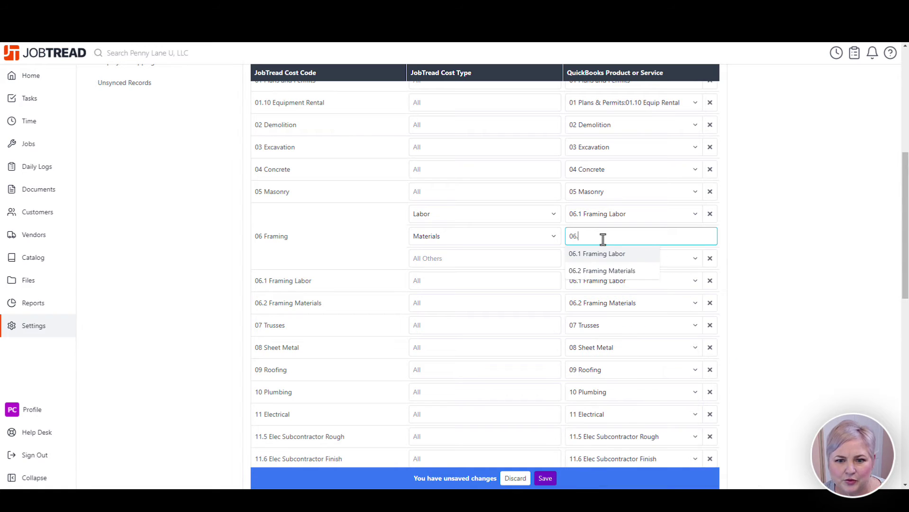
click(601, 271)
scroll(628, 294, down, 10)
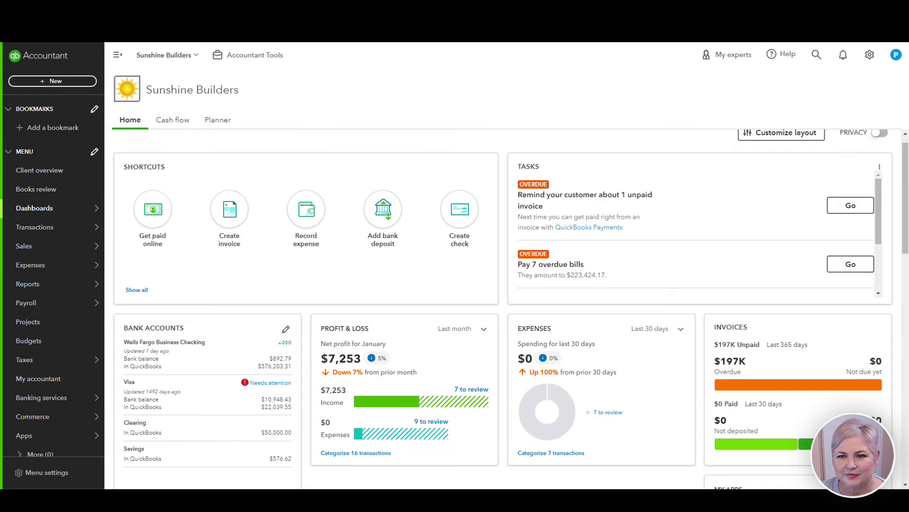
- Open the 06.2 Framing Materials item from QuickBooks Online's Products and services list
click(871, 62)
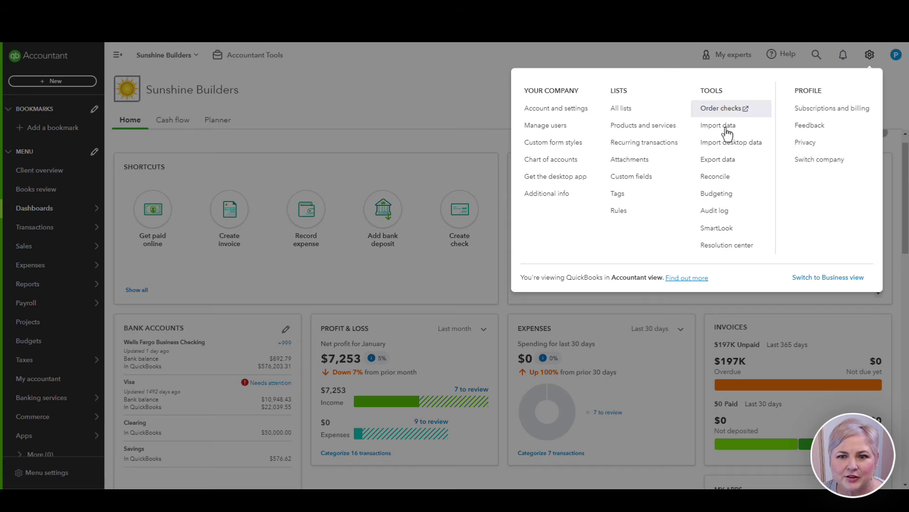
click(647, 126)
scroll(666, 258, down, 15)
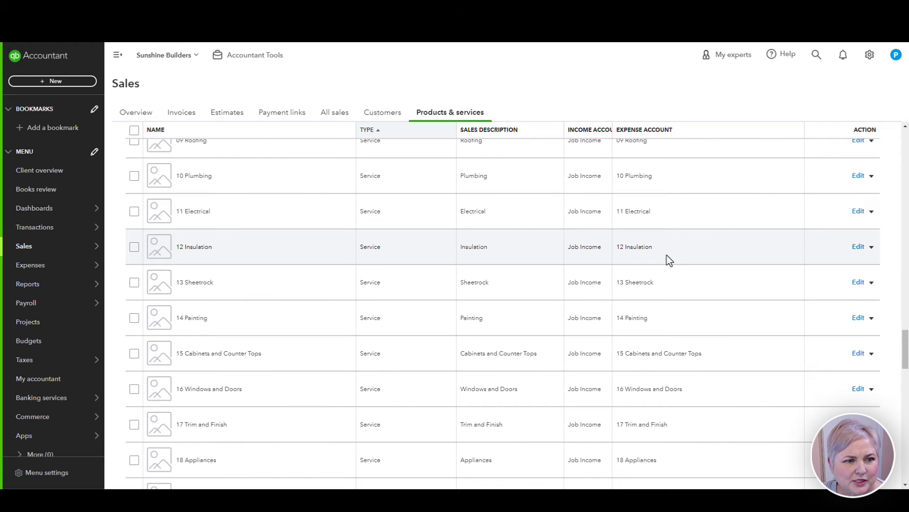
scroll(666, 260, up, 3)
scroll(420, 446, down, 15)
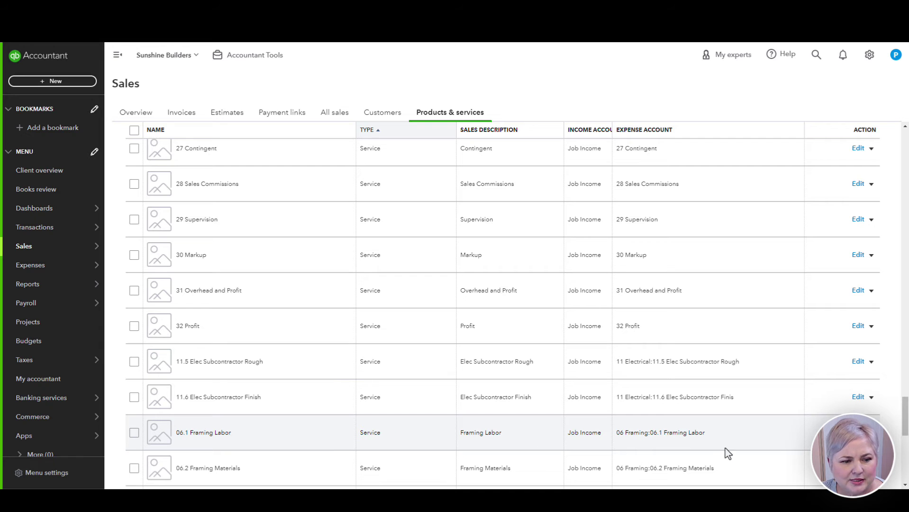
click(859, 467)
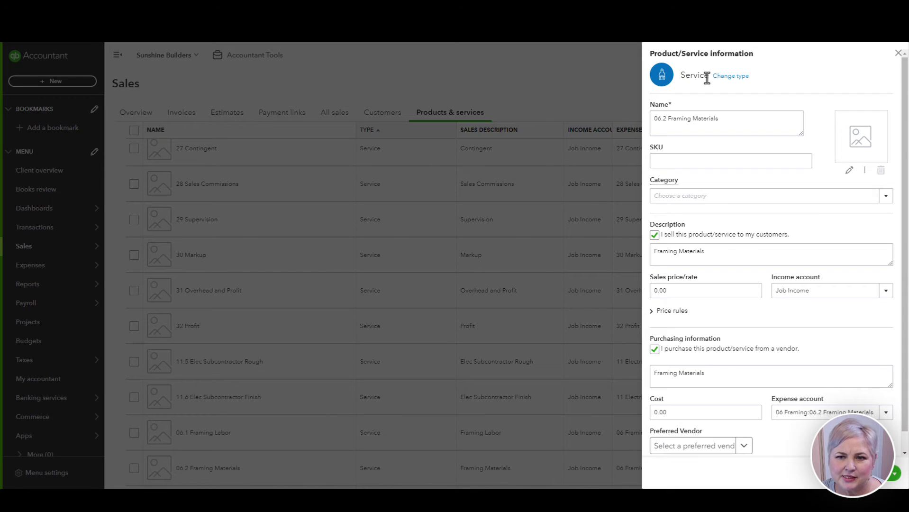
drag(710, 79, 681, 78)
click(784, 105)
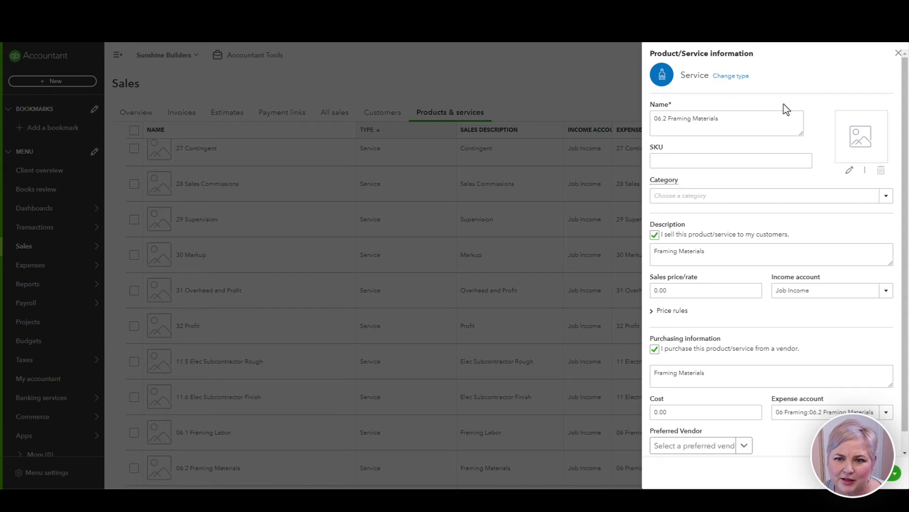
click(703, 126)
drag(722, 122, 655, 123)
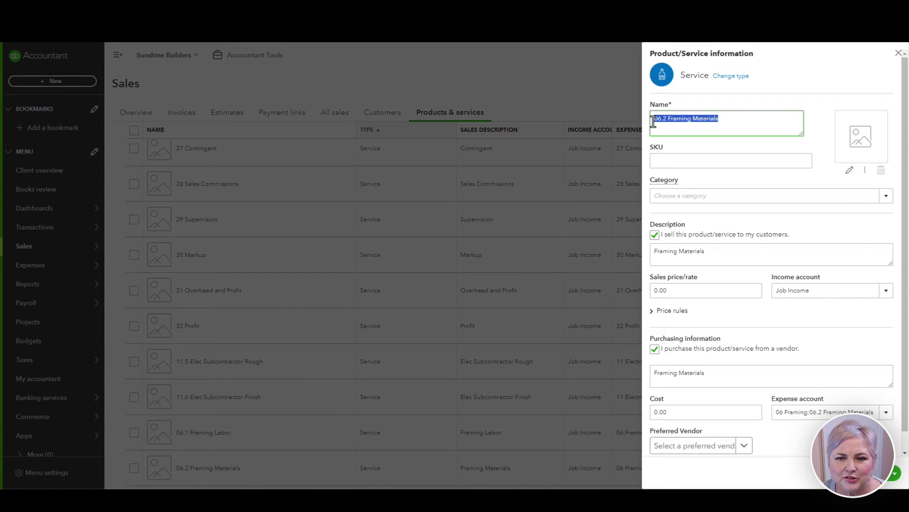
click(739, 151)
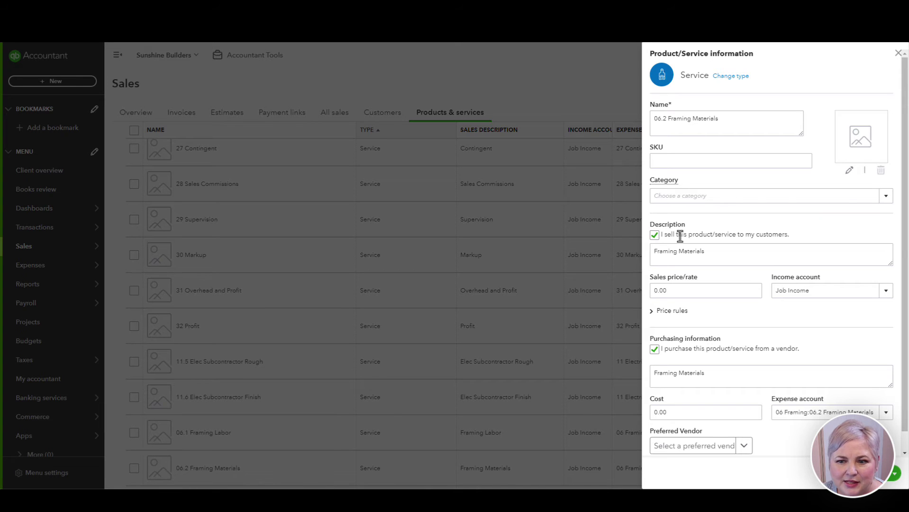
click(726, 252)
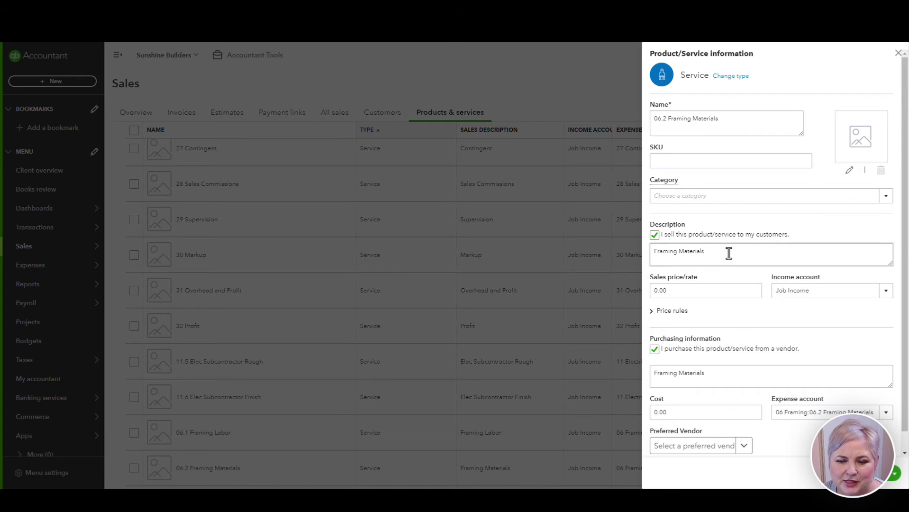
key(ctrl+a)
click(727, 253)
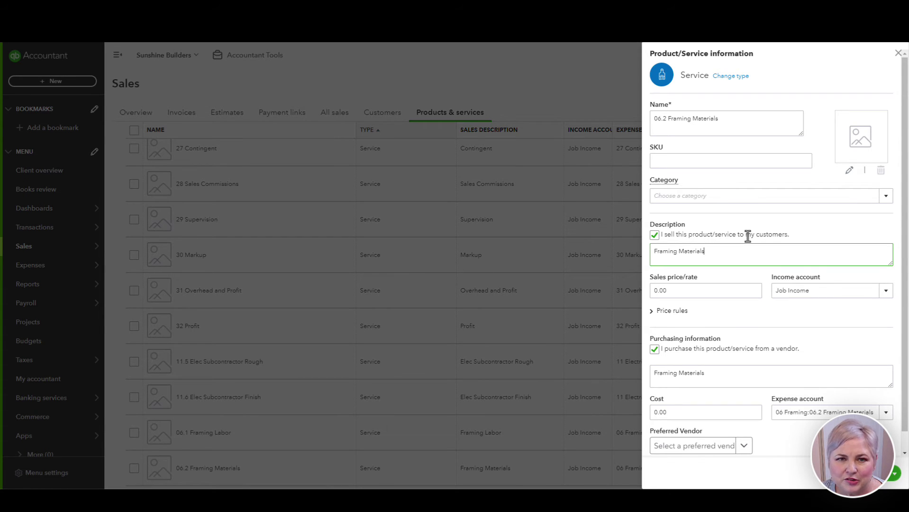
click(820, 294)
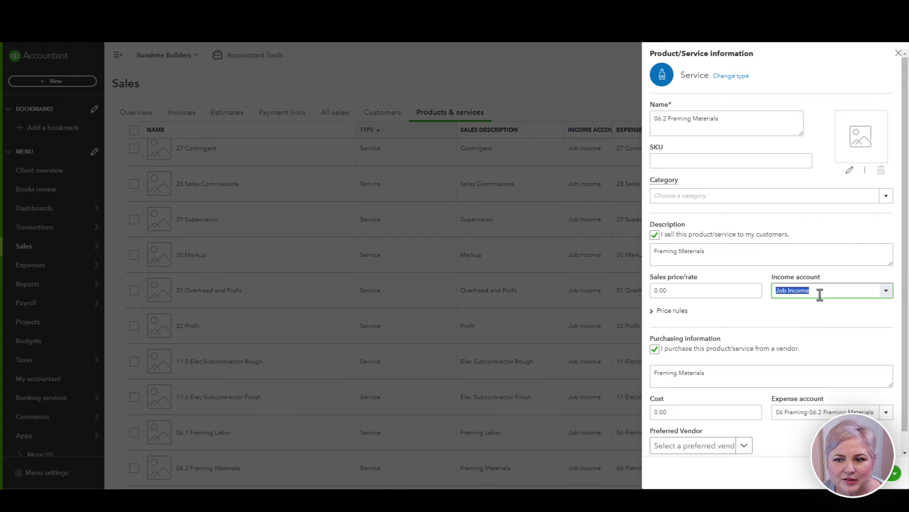
click(806, 316)
scroll(733, 316, down, 1)
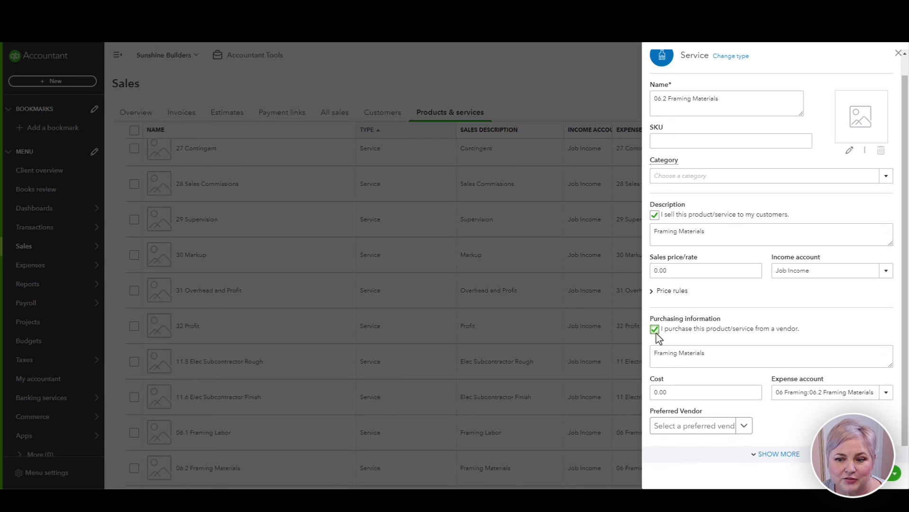
triple_click(729, 356)
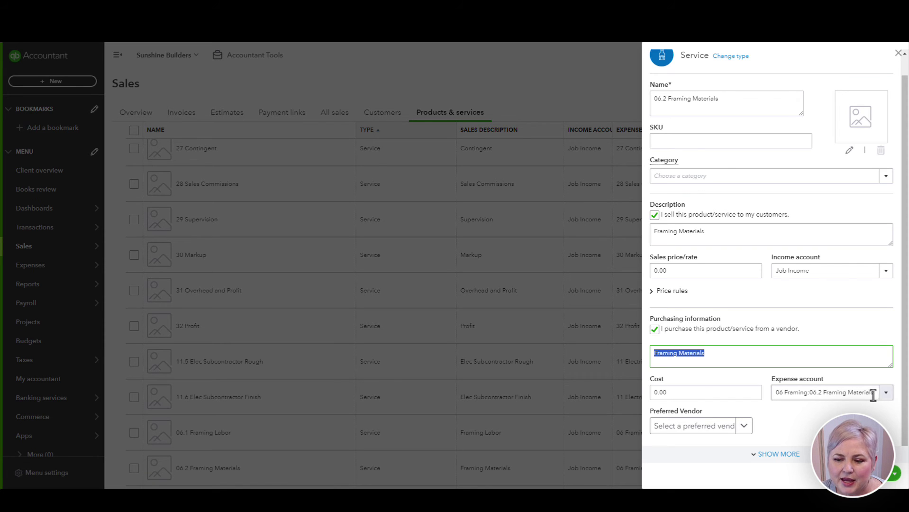
click(873, 395)
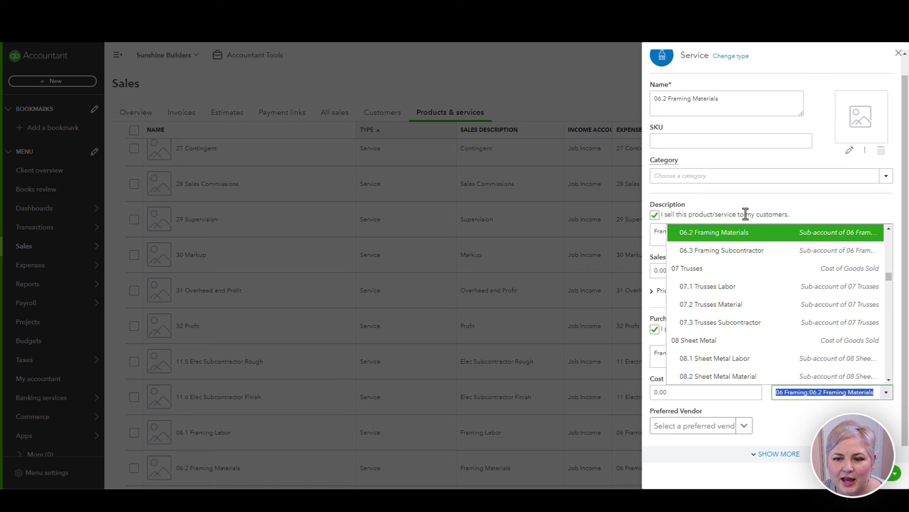
click(746, 234)
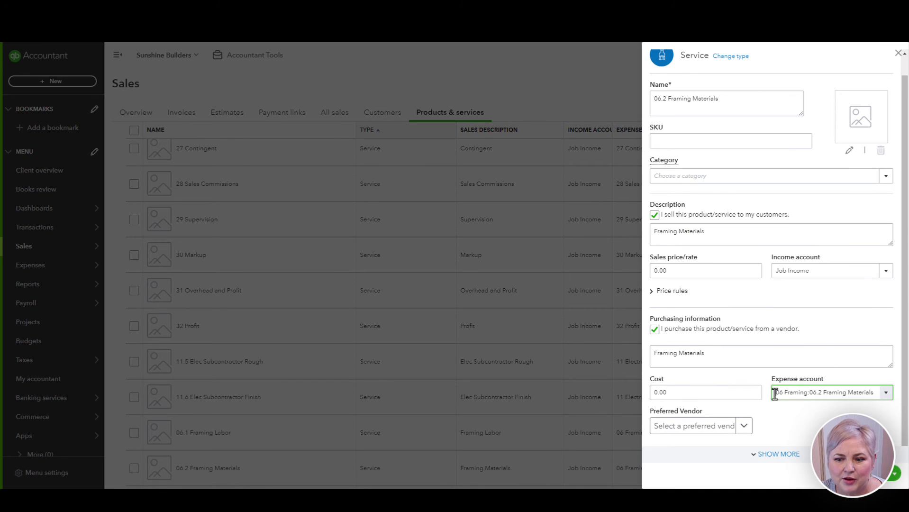
drag(774, 394, 895, 390)
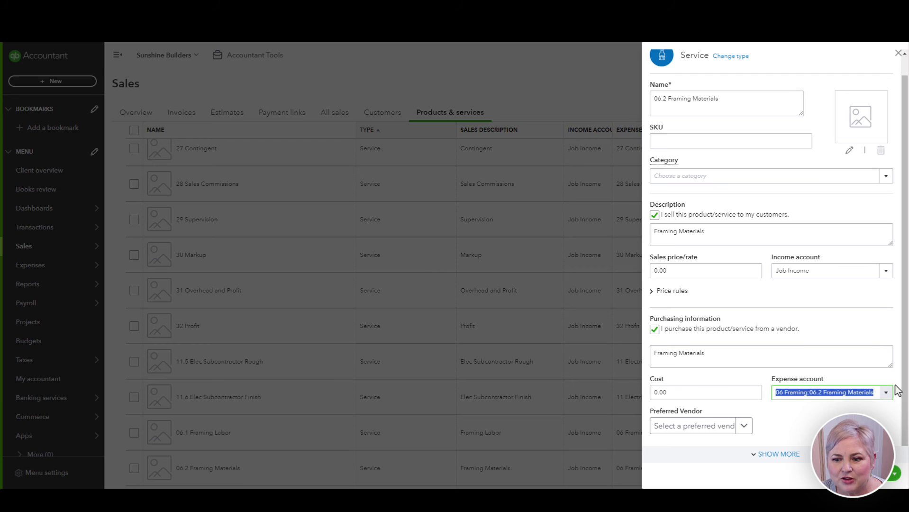
click(828, 406)
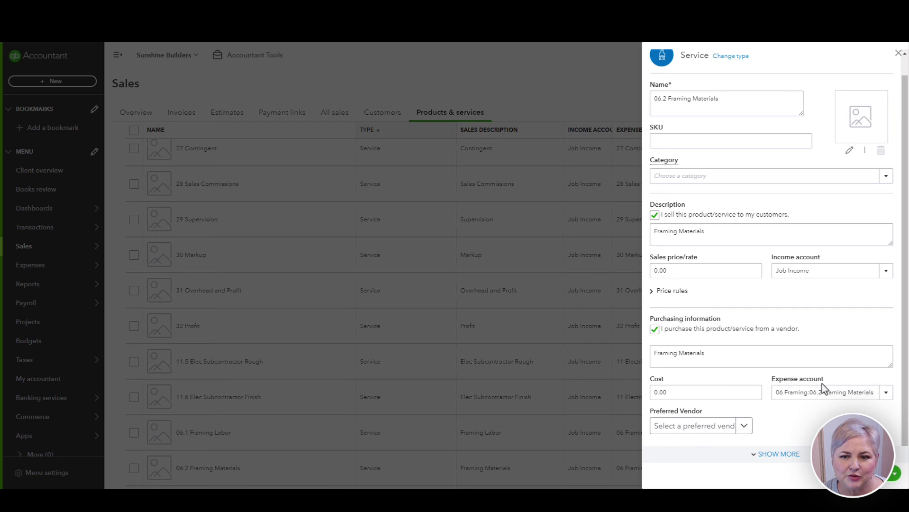